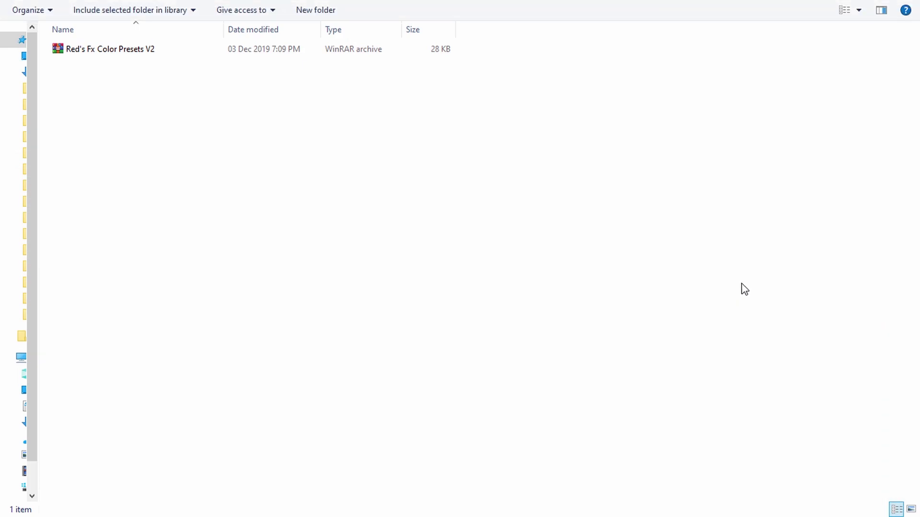
- Extract the Red's Fx Color Presets V2 archive in place and select the ten .hfpr presets in Presets
left_click(109, 49)
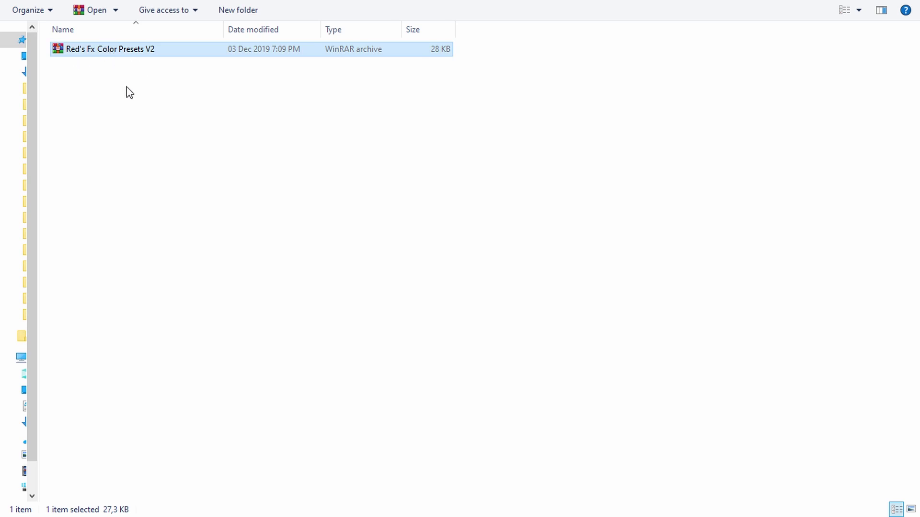
right_click(126, 57)
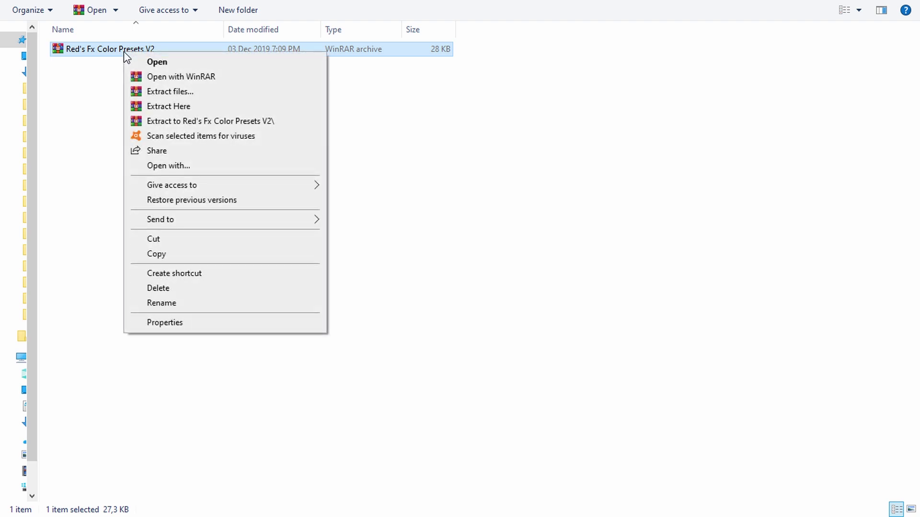
left_click(171, 110)
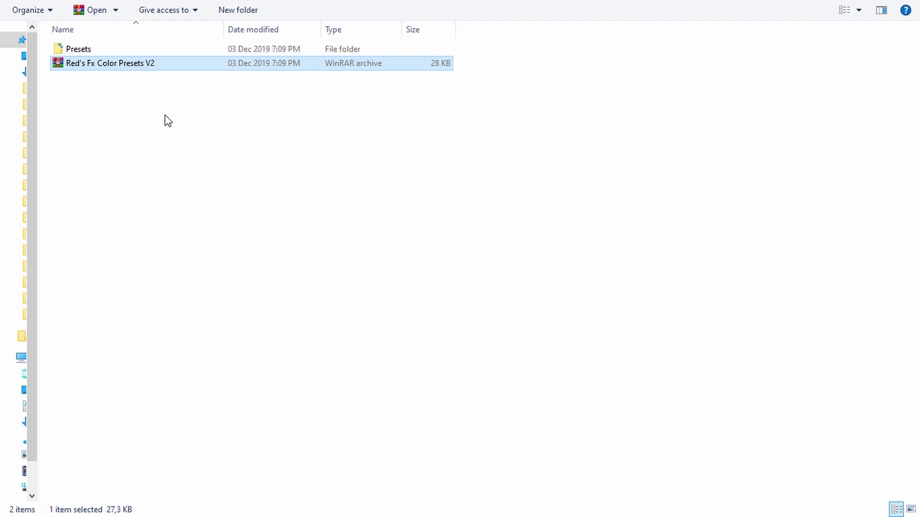
double_click(91, 50)
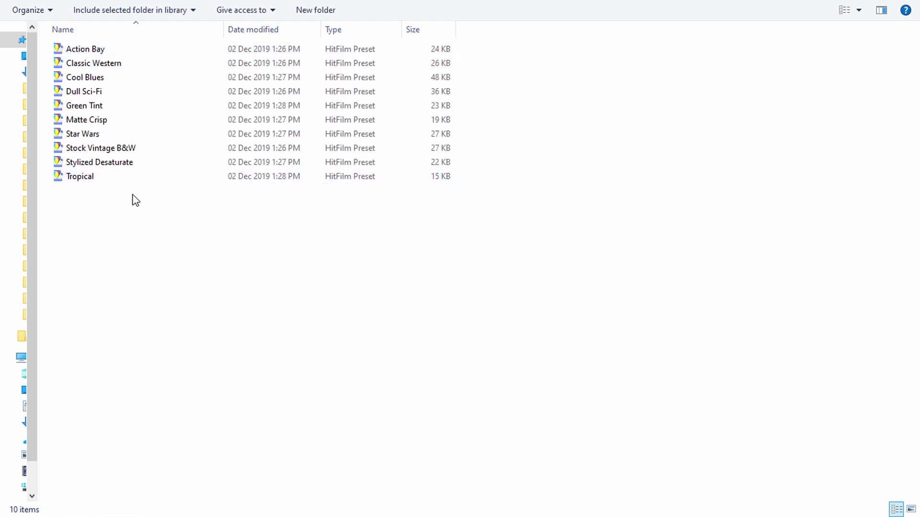
left_click_drag(134, 199, 89, 50)
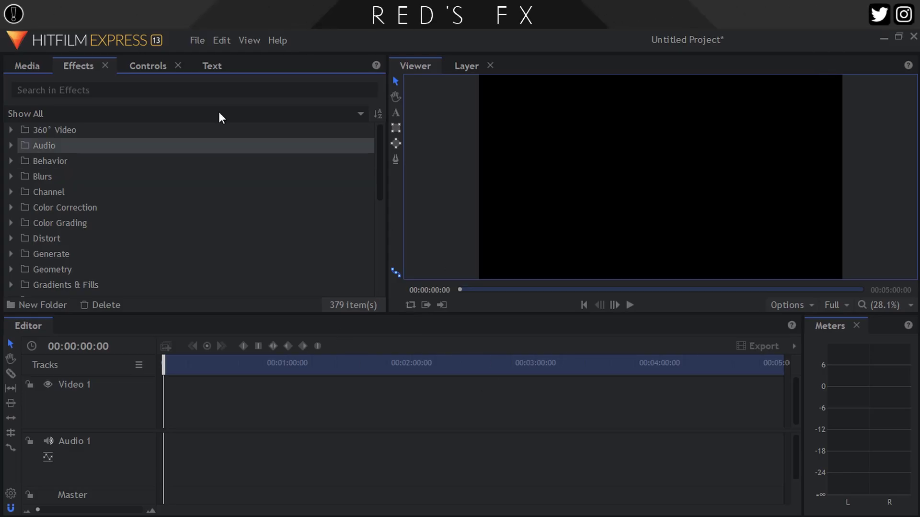
- Import all ten Red's Fx .hfpr presets into the Effects library with Import Presets
right_click(234, 185)
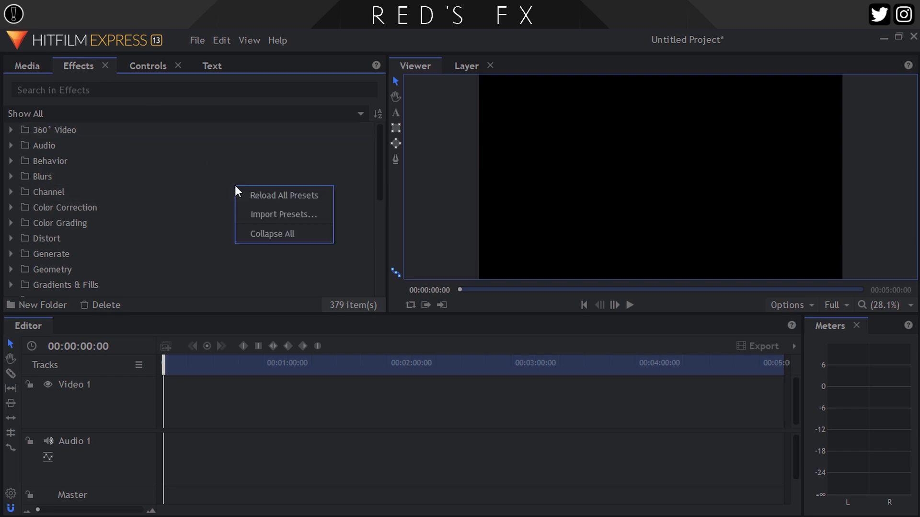
left_click(268, 214)
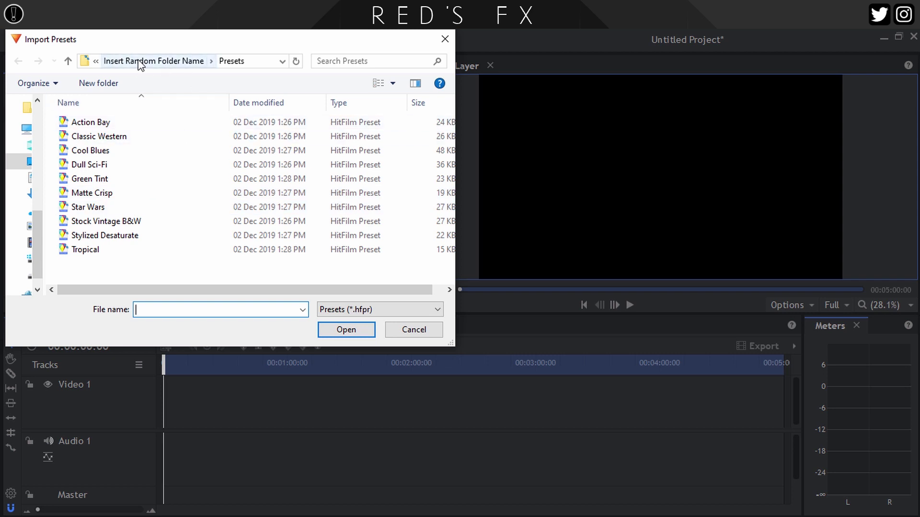
left_click_drag(101, 269, 101, 124)
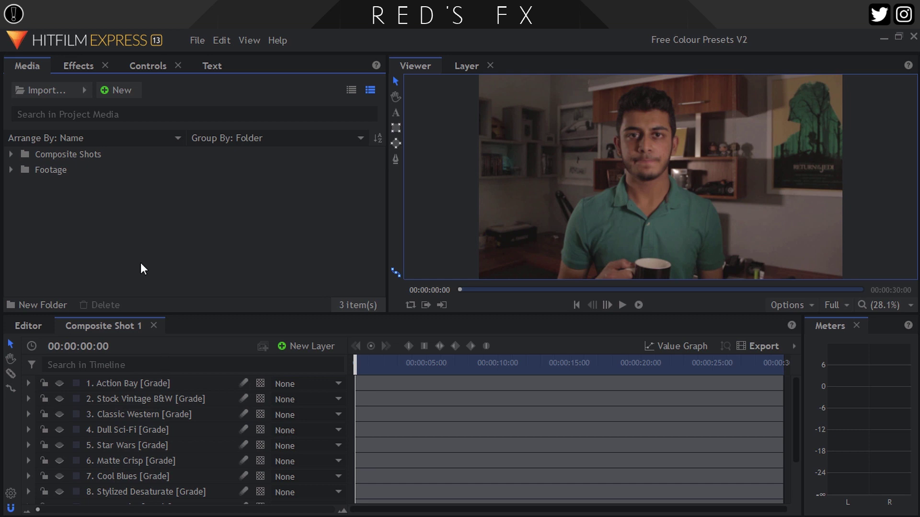
- Turn on layer 11, MVI_1089.MOV, so the masked figure by the wardrobe appears
scroll(177, 398, "down", 3)
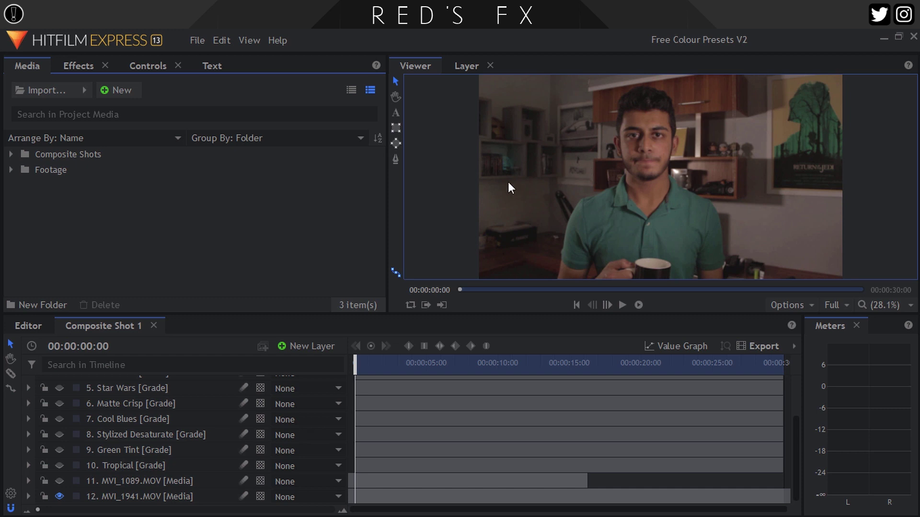
left_click(59, 480)
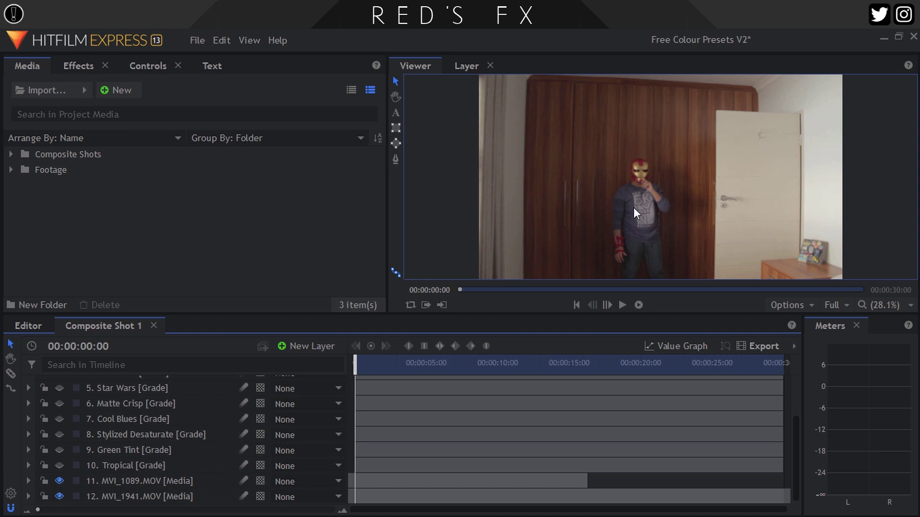
- Hide MVI_1089.MOV and preview the Action Bay and Stock Vintage B&W grades on the mug shot
left_click(60, 482)
scroll(124, 407, "up", 3)
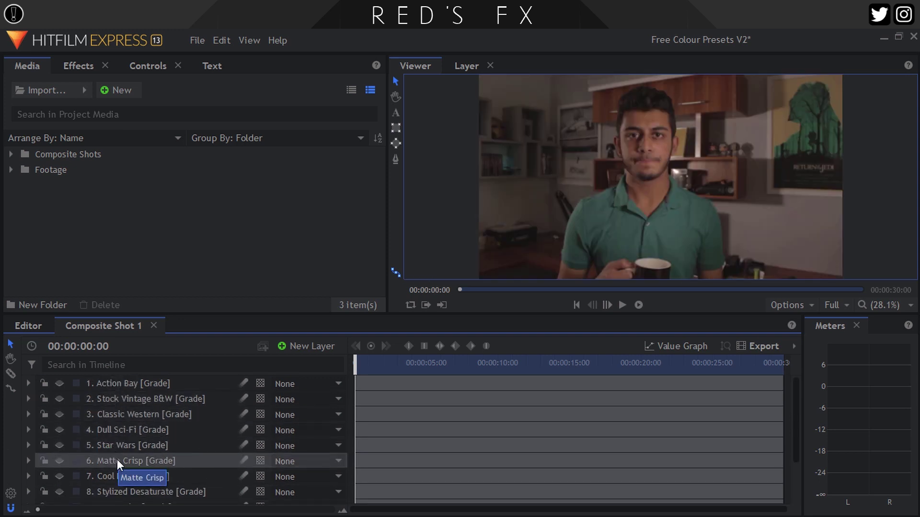
left_click(60, 383)
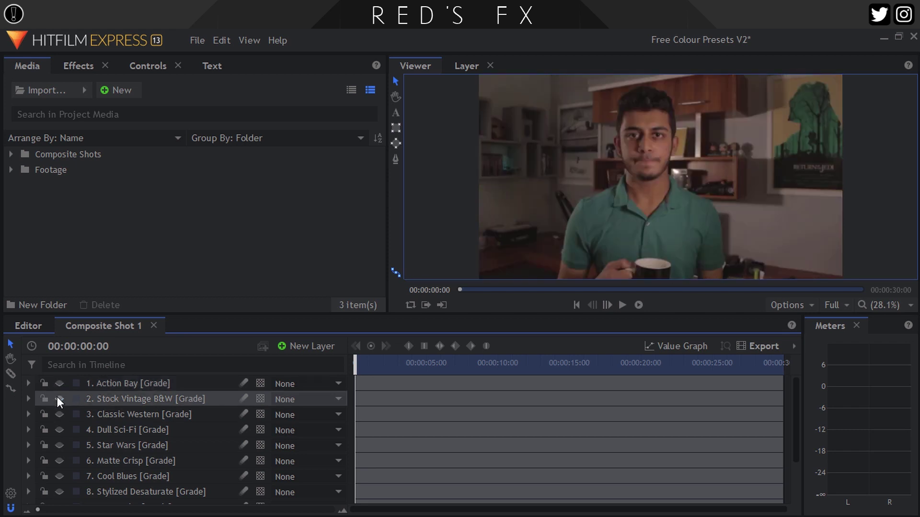
left_click(58, 397)
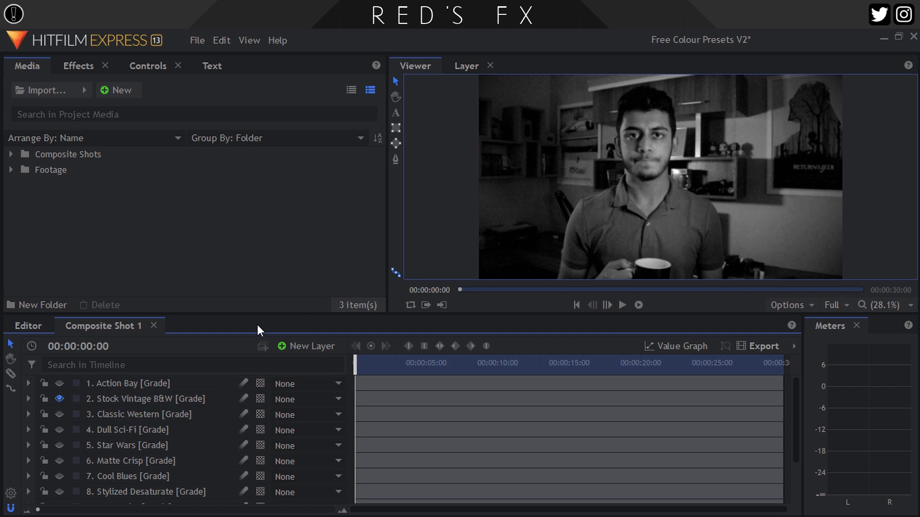
left_click(59, 399)
- Cycle through Classic Western, Dull Sci-Fi and Star Wars, leaving Matte Crisp applied
left_click(59, 413)
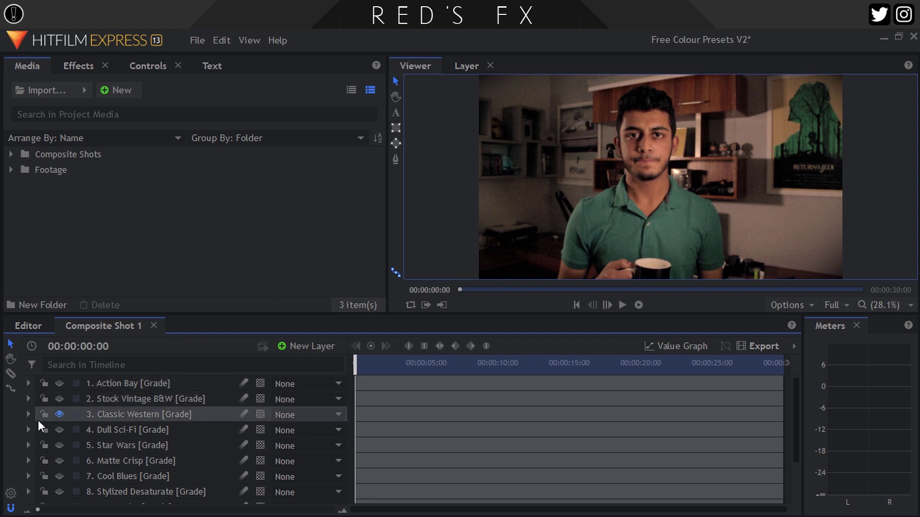
left_click(59, 430)
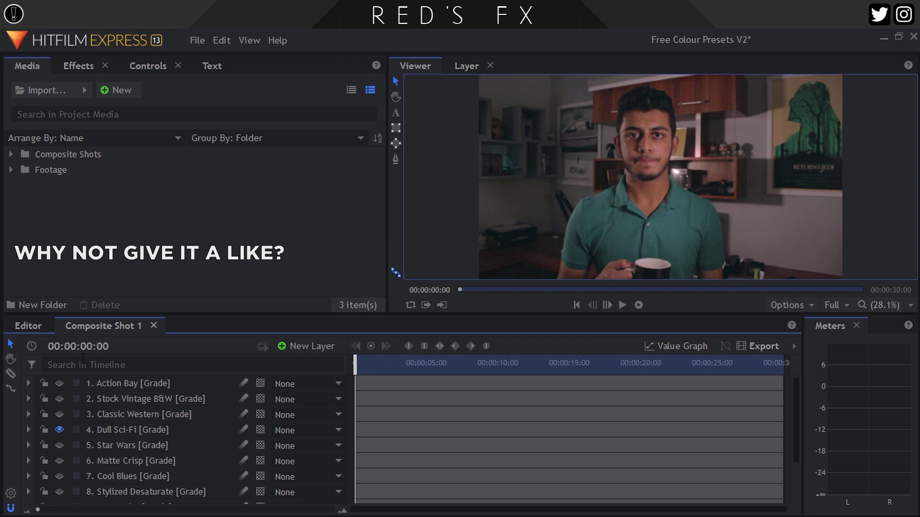
left_click(59, 445)
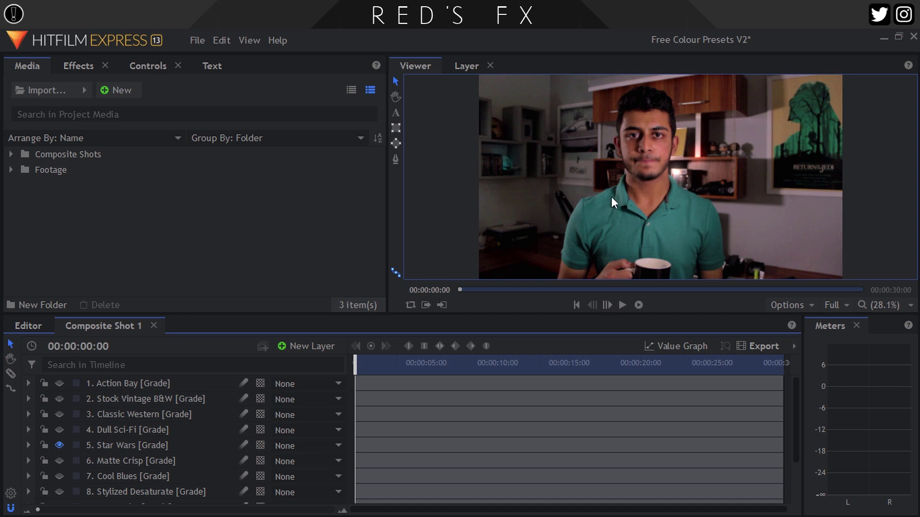
left_click(60, 443)
left_click(59, 460)
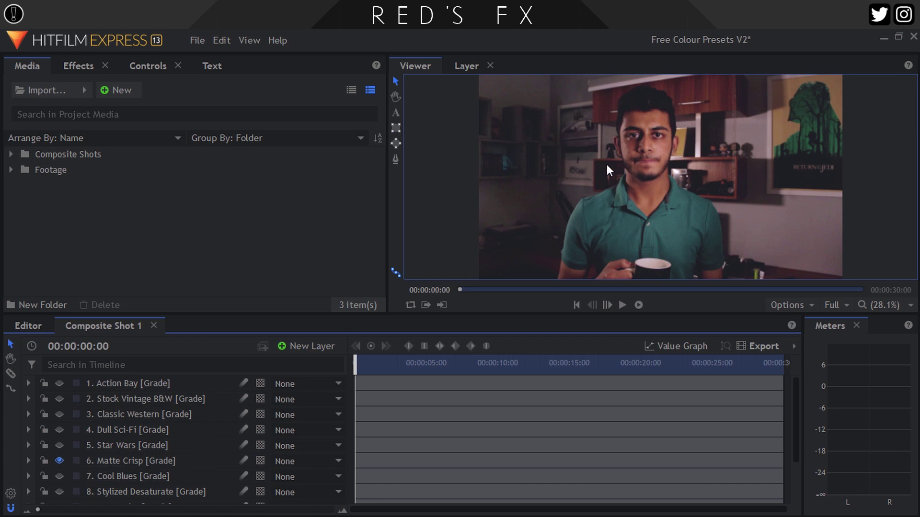
scroll(649, 124, "up", 8)
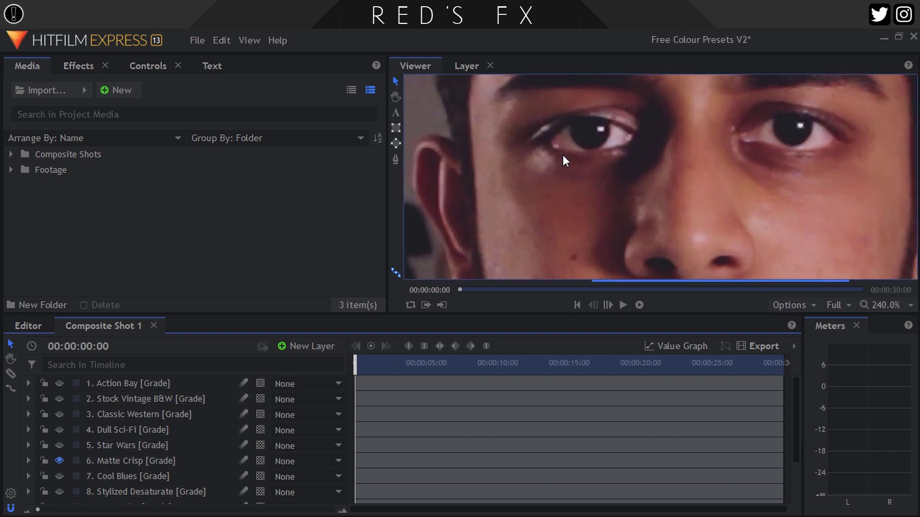
- Fit the frame in the viewer and preview the Cool Blues, Stylized Desaturate and Green Tint grades
left_click(887, 304)
left_click(58, 475)
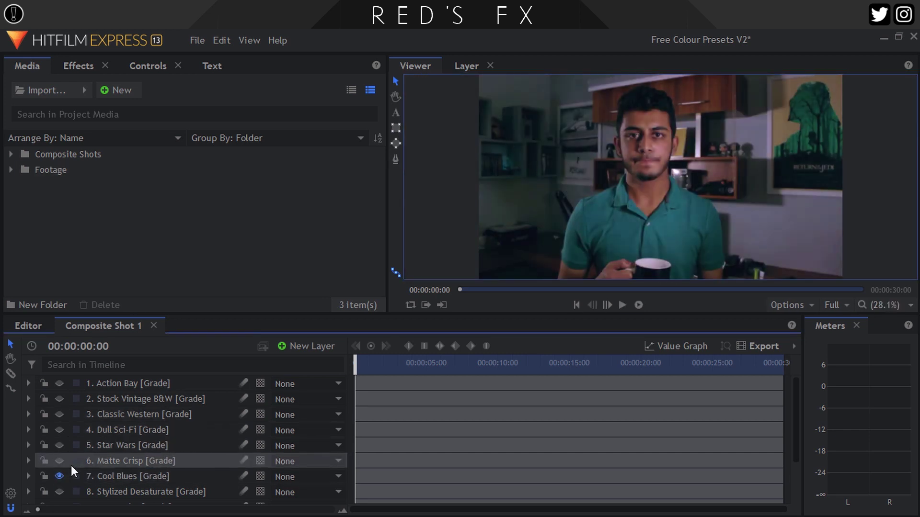
left_click(59, 475)
scroll(60, 474, "down", 1)
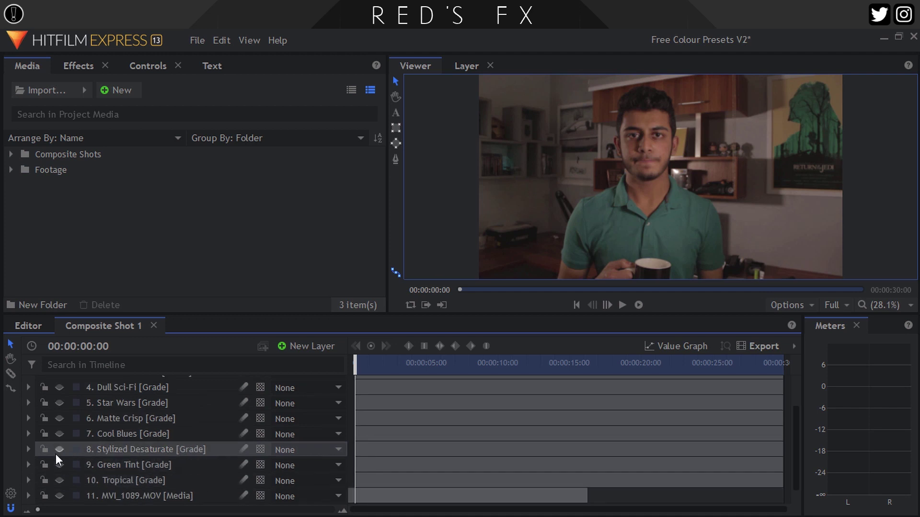
left_click(58, 450)
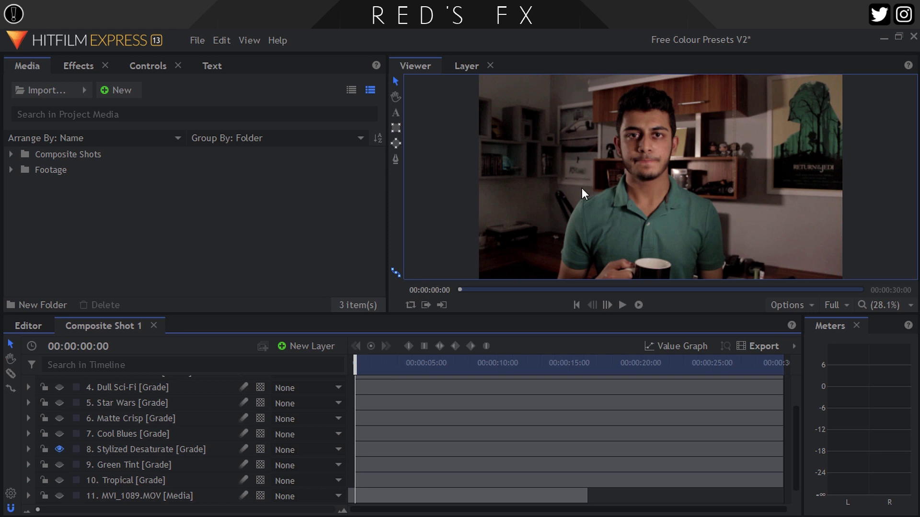
left_click(60, 449)
left_click(55, 465)
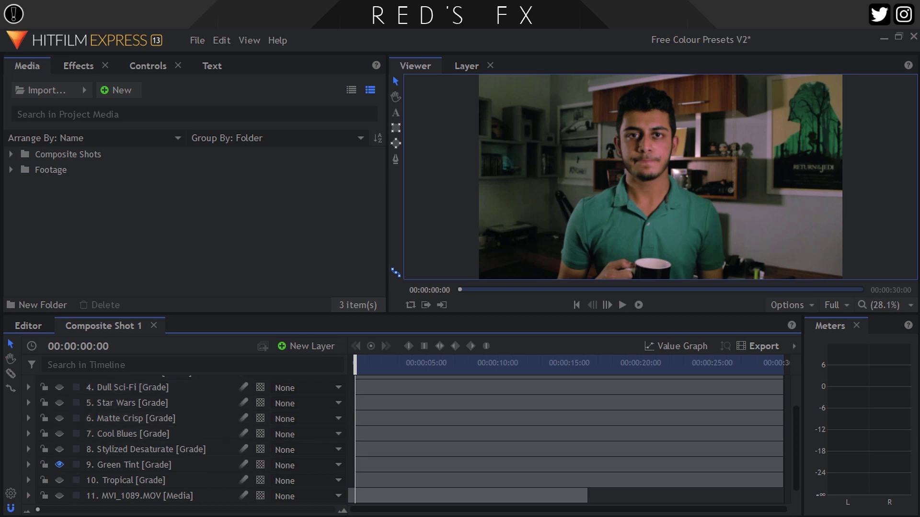
left_click(59, 465)
- Preview Tropical, switch it off, and show the MVI_1089.MOV masked-man clip
left_click(62, 483)
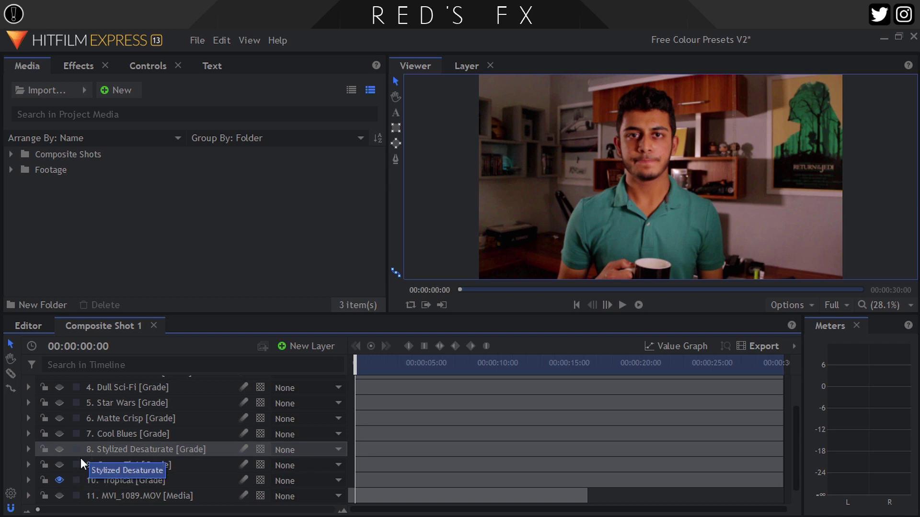
left_click(61, 481)
scroll(92, 452, "down", 1)
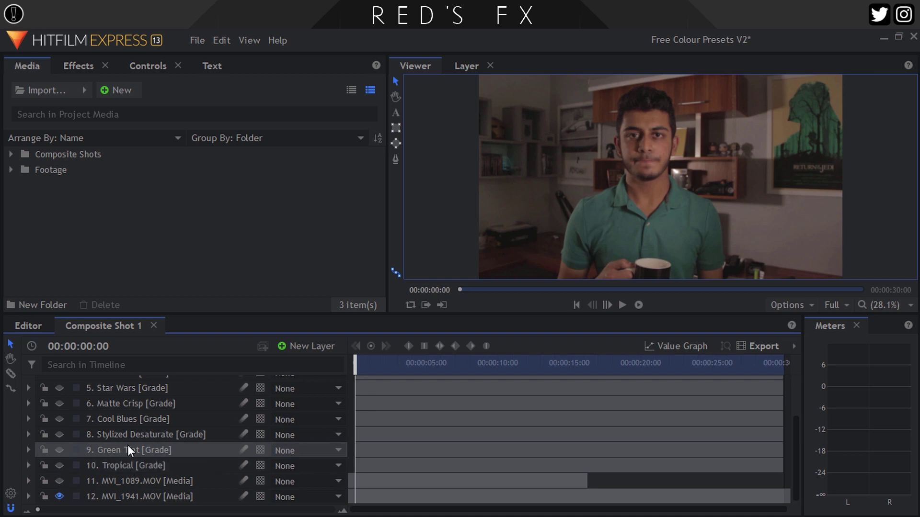
left_click(60, 482)
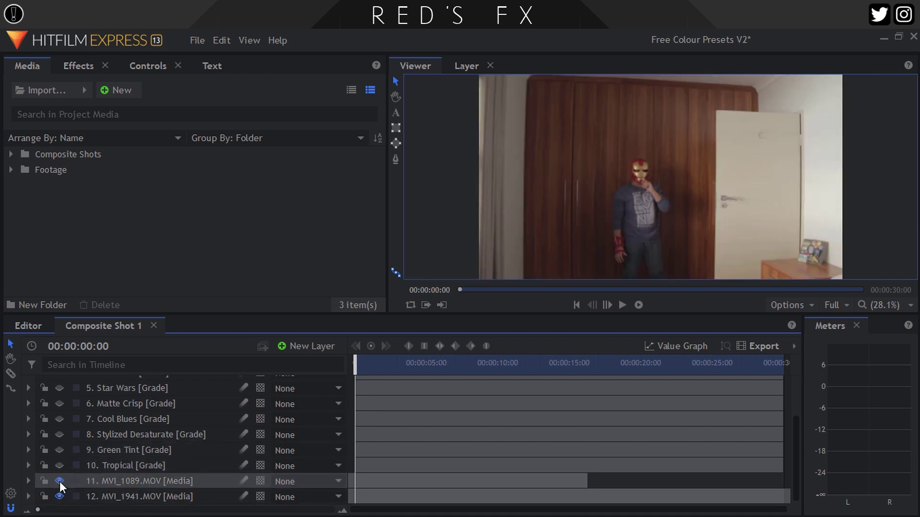
- Preview the Action Bay and Stock Vintage B&W grades on the masked-figure clip
scroll(95, 451, "up", 4)
left_click(60, 383)
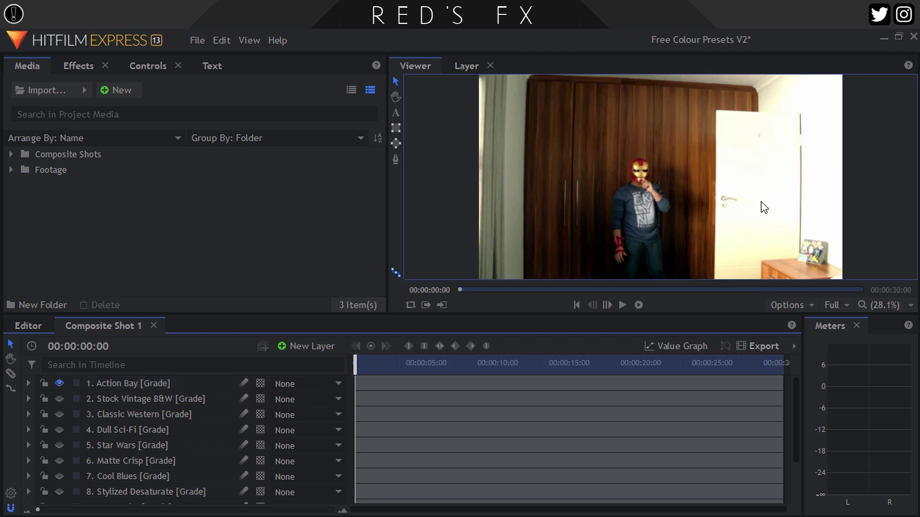
left_click(59, 383)
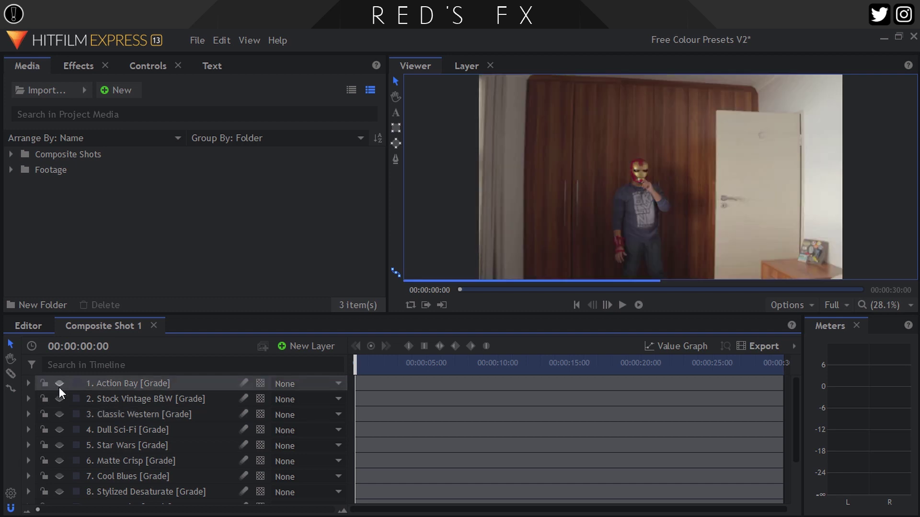
left_click(57, 398)
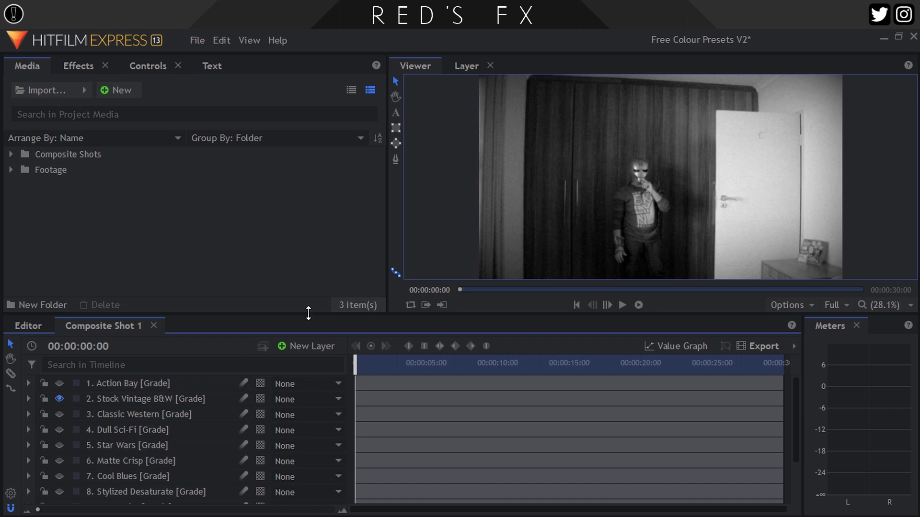
left_click(59, 399)
- Preview Classic Western, then apply Dull Sci-Fi and show its effect controls
left_click(58, 414)
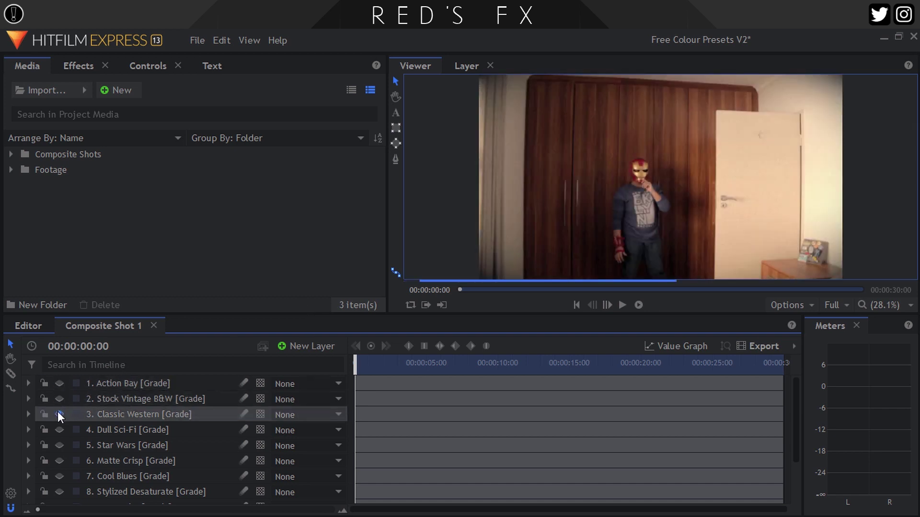
left_click(59, 415)
left_click(60, 430)
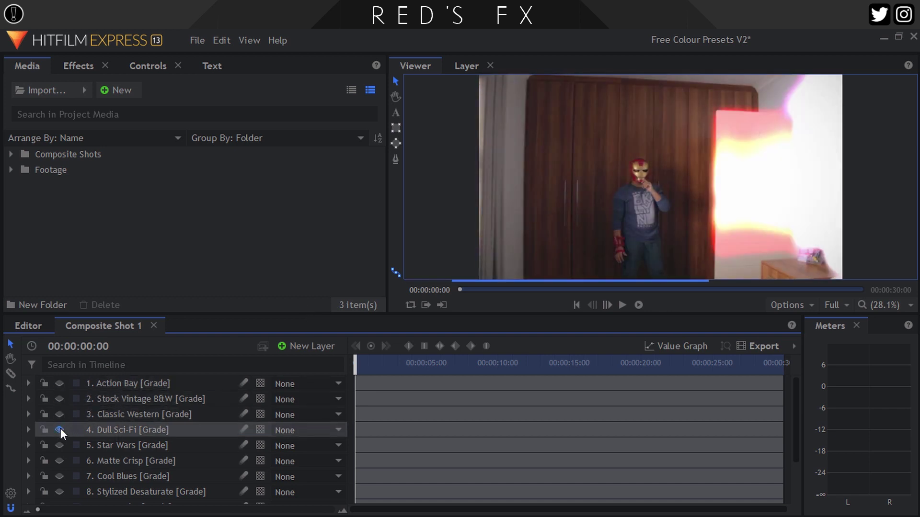
left_click(748, 180)
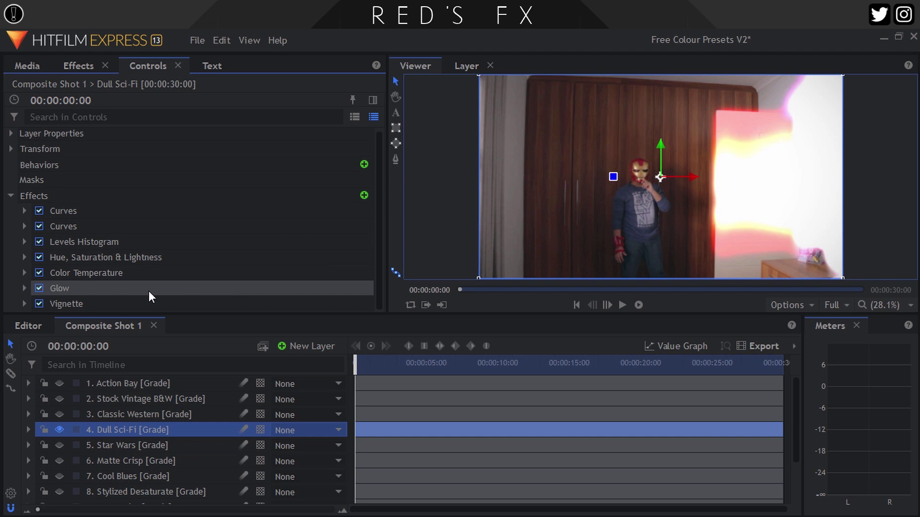
- Lower the Dull Sci-Fi Glow intensity and bring its threshold to 93%
left_click(24, 288)
scroll(24, 284, "down", 3)
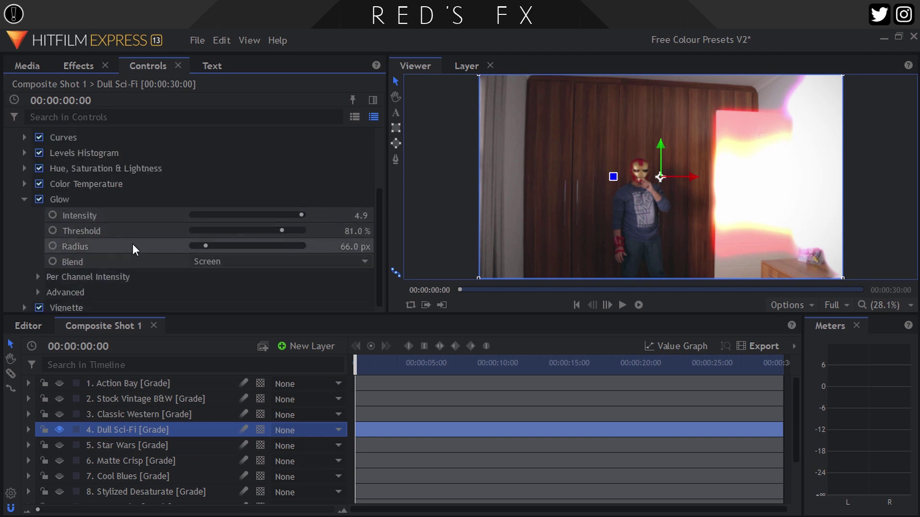
left_click(283, 215)
left_click_drag(284, 215, 237, 216)
left_click(300, 231)
left_click_drag(300, 232, 290, 247)
- Enlarge the Glow radius, then switch the preview to the Star Wars grade
left_click(254, 247)
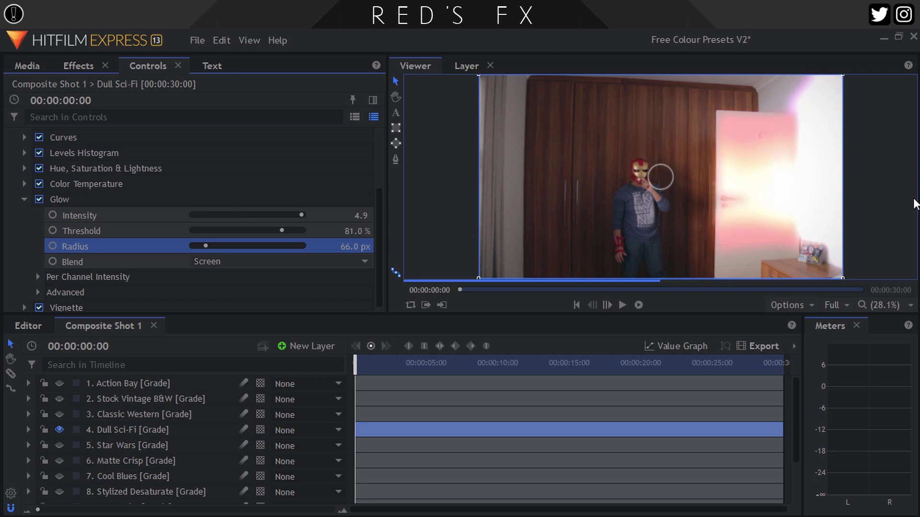
left_click(25, 199)
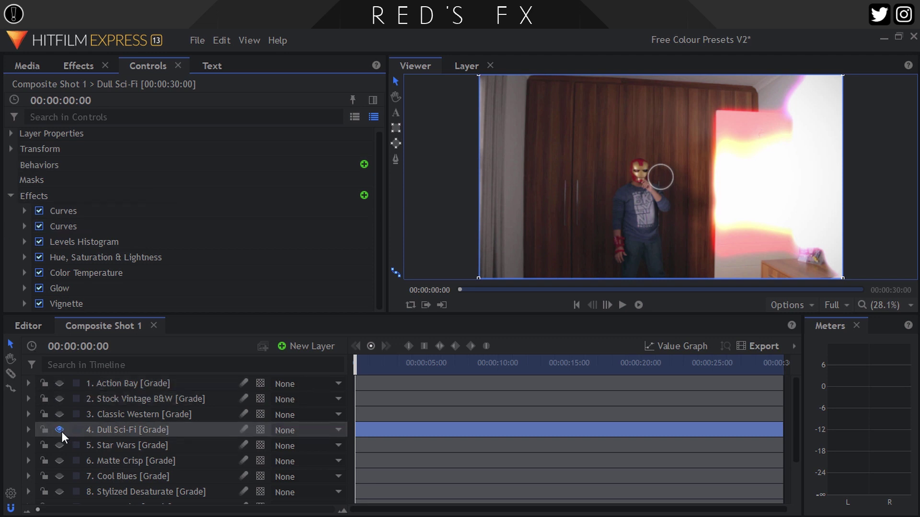
left_click(60, 444)
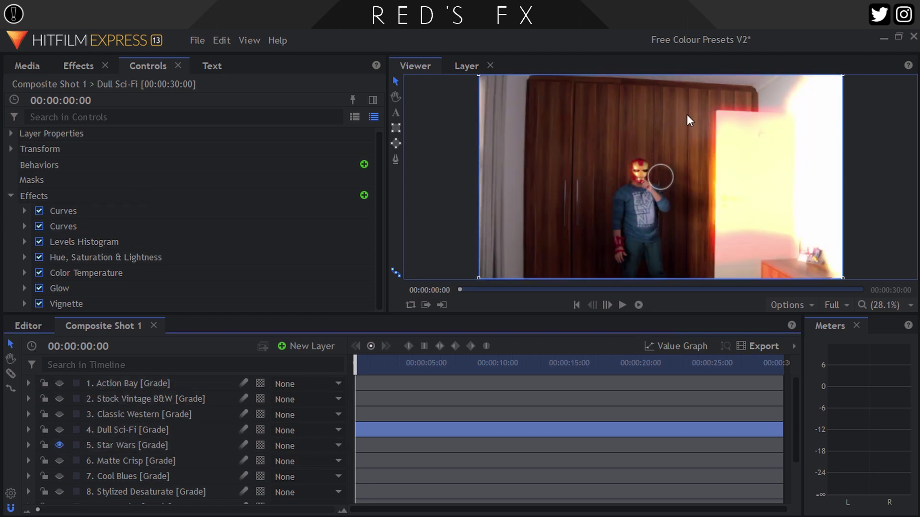
- Expose the Star Wars grade's Glow and adjust its threshold, intensity and radius sliders
left_click(128, 445)
left_click(11, 198)
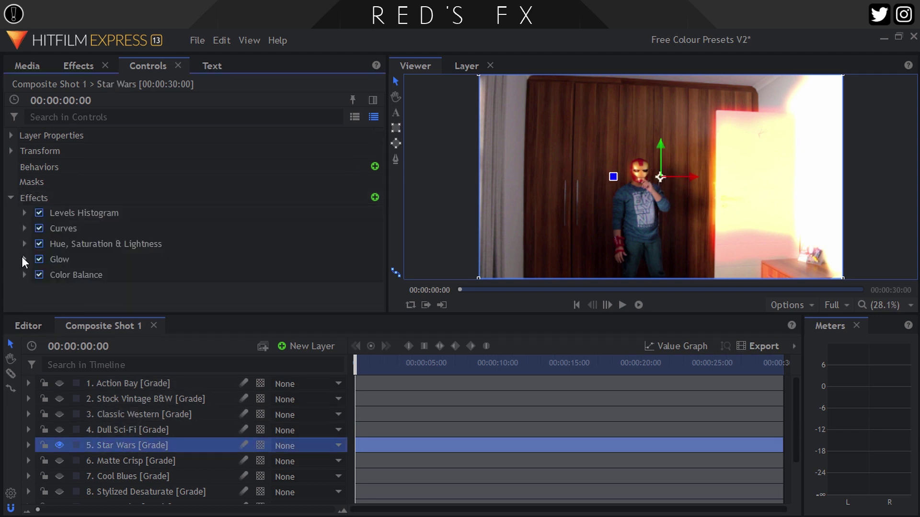
left_click(24, 260)
left_click_drag(296, 289, 302, 289)
left_click_drag(360, 279, 379, 306)
left_click_drag(360, 274, 331, 274)
scroll(323, 255, "down", 2)
- Try Screen blending, then undo back to Add blend at 3.6 intensity, 92% threshold, 62.7 px radius
left_click(210, 277)
scroll(207, 460, "down", 1)
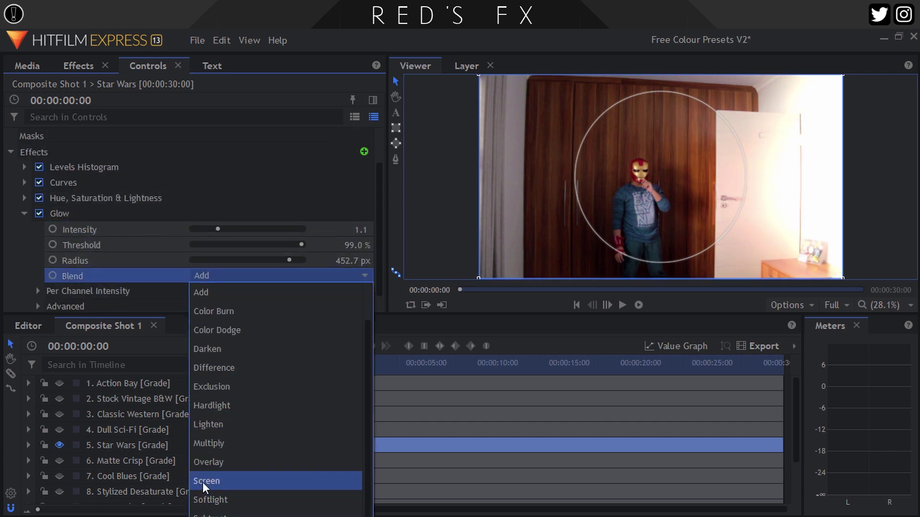
left_click(203, 482)
mouse_move(360, 230)
left_mouse_down()
mouse_move(386, 229)
mouse_move(362, 229)
left_mouse_up()
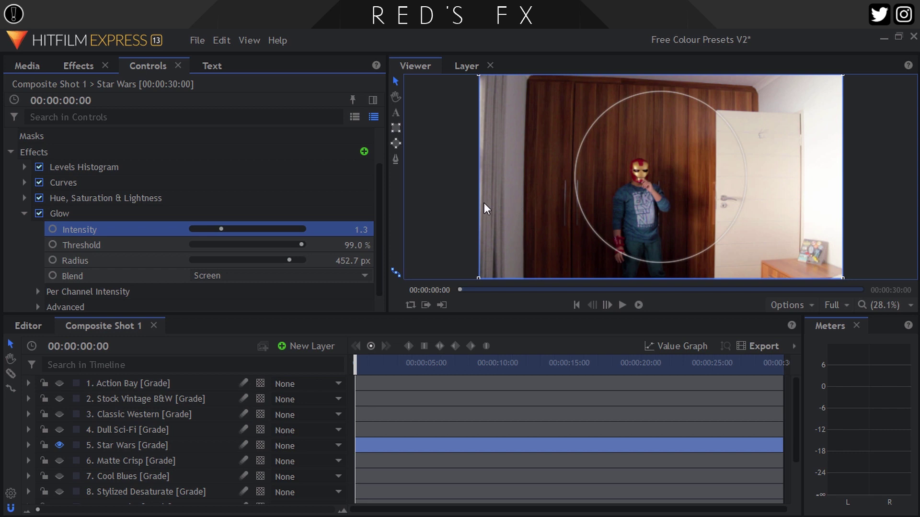
key("ctrl+z")
key("ctrl+z")
key("ctrl+z")
key("ctrl+z")
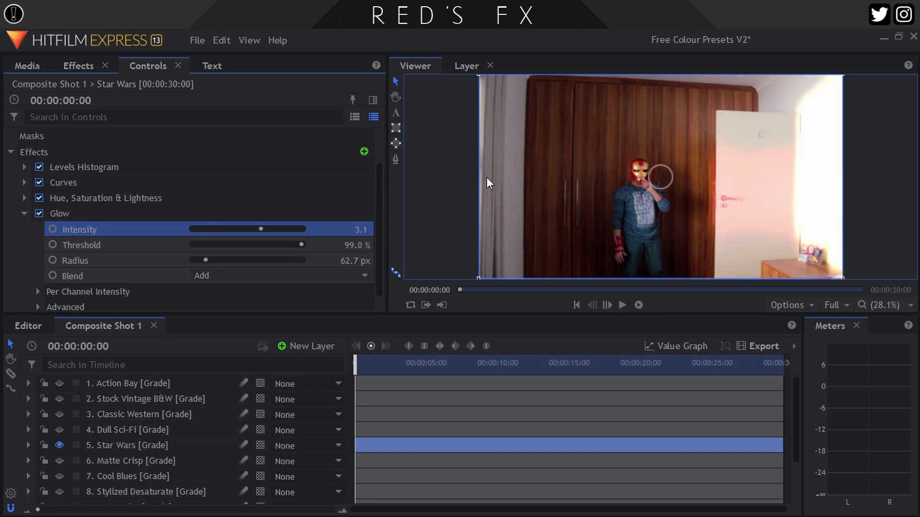
key("ctrl+z")
key("ctrl+z")
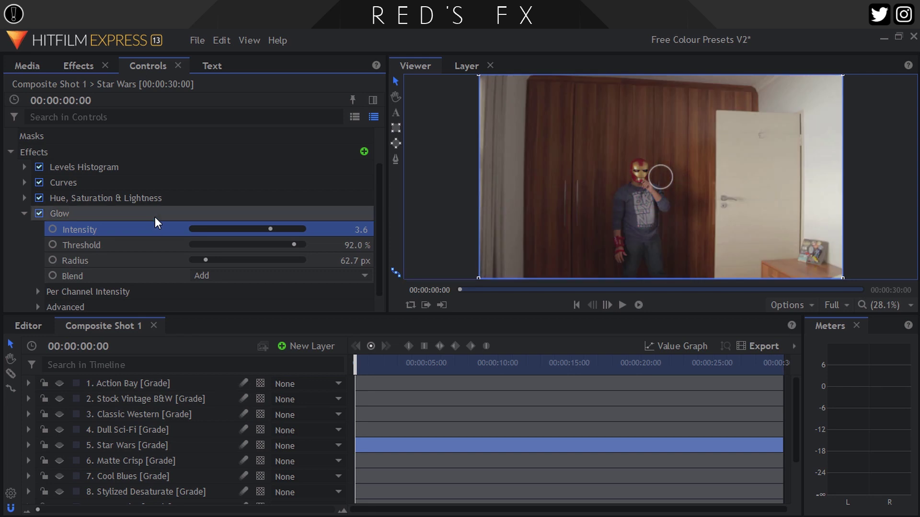
left_click(25, 212)
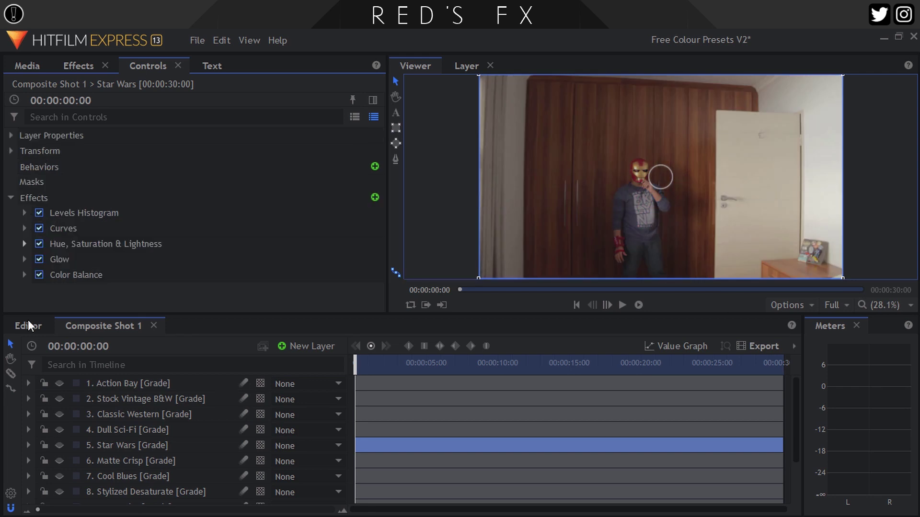
- Flick the Matte Crisp, Cool Blues and Stylized Desaturate grades on and off to compare
left_click(63, 460)
left_click(63, 460)
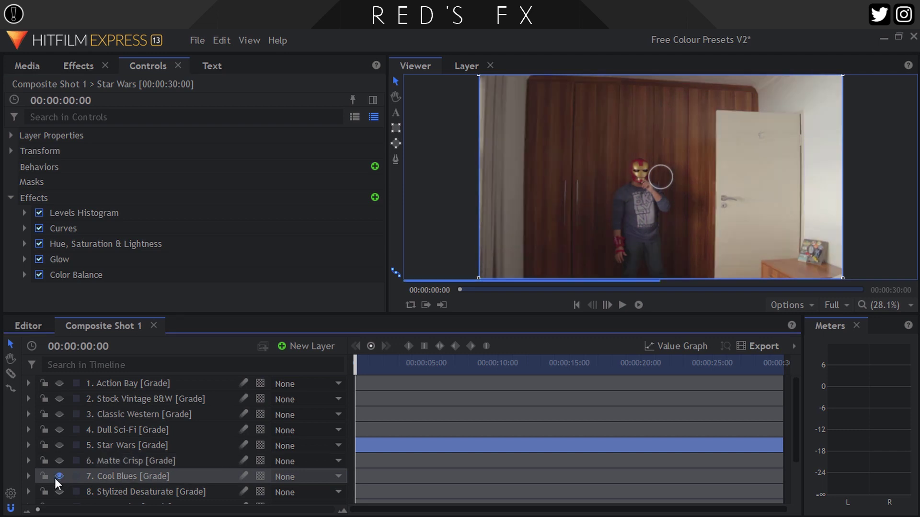
left_click(55, 478)
left_click(55, 478)
left_click(58, 490)
left_click(58, 490)
- Preview the Tropical grade briefly, then switch it off again
scroll(59, 488, "down", 3)
left_click(61, 480)
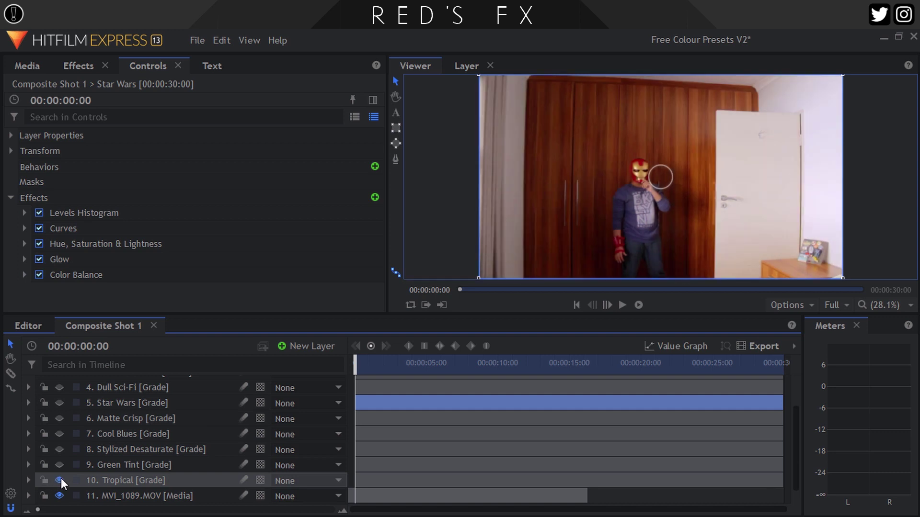
left_click(61, 479)
scroll(62, 478, "up", 3)
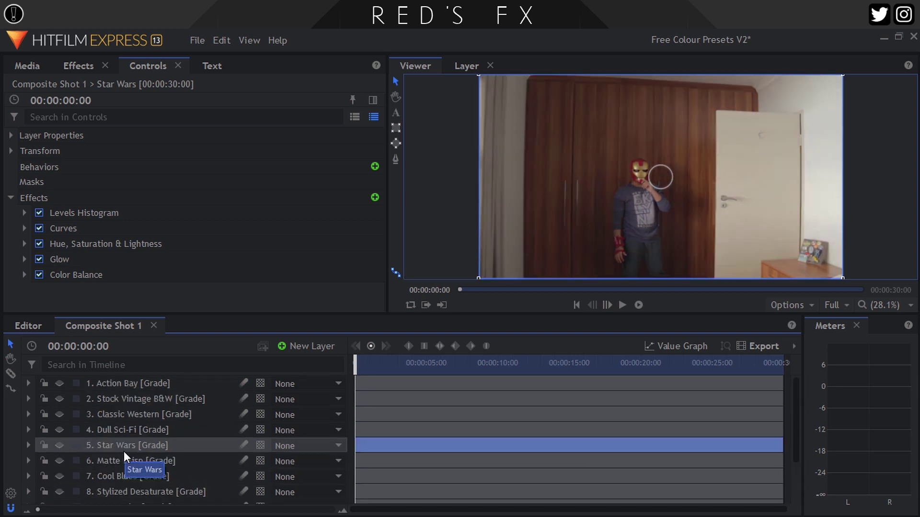